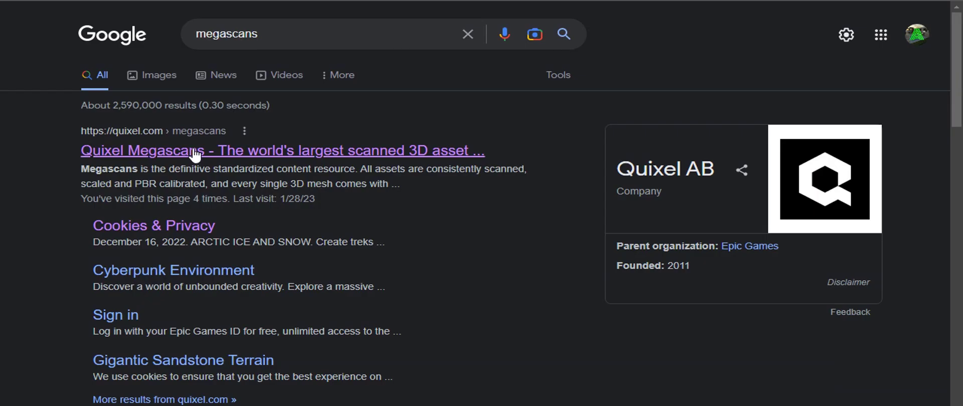
# Open the Quixel Megascans site from the search results and go to its Xeric Shrublands collection
pyautogui.click(193, 151)
pyautogui.moveTo(288, 157); pyautogui.dragTo(666, 191)
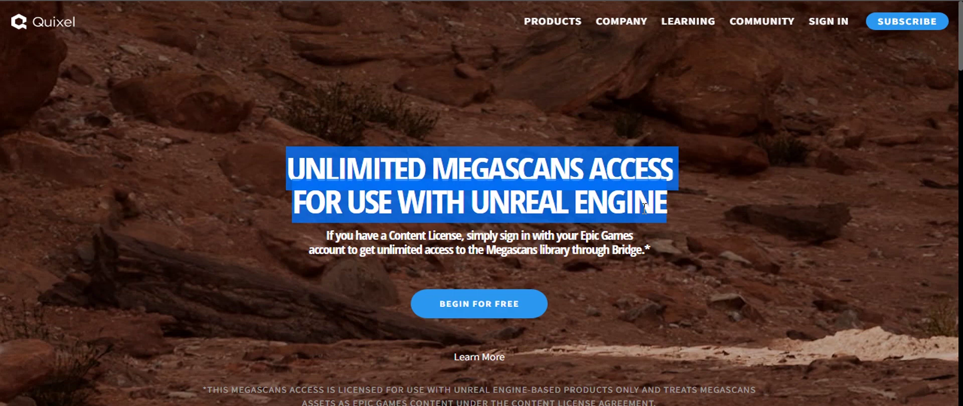
pyautogui.click(456, 305)
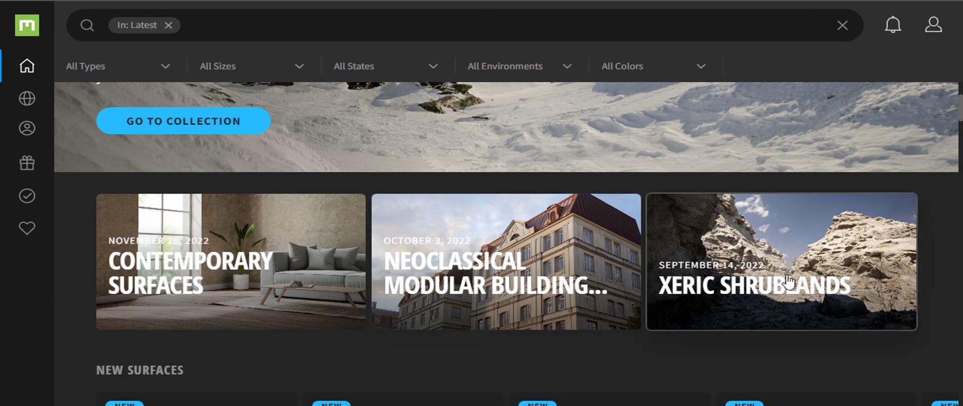
pyautogui.click(784, 282)
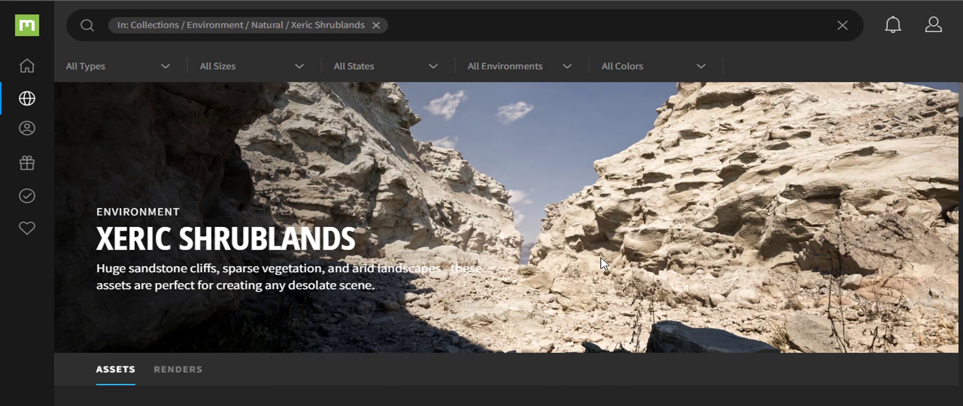
# Examine the ground surfaces, terrains, boulders and cliffs offered in the Xeric Shrublands collection
pyautogui.scroll(-5, 587, 257)
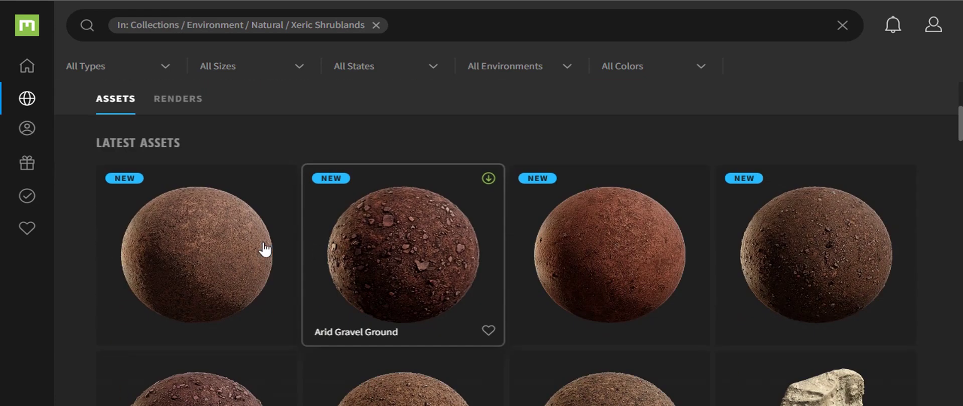
pyautogui.scroll(-3, 421, 262)
pyautogui.scroll(-3, 653, 226)
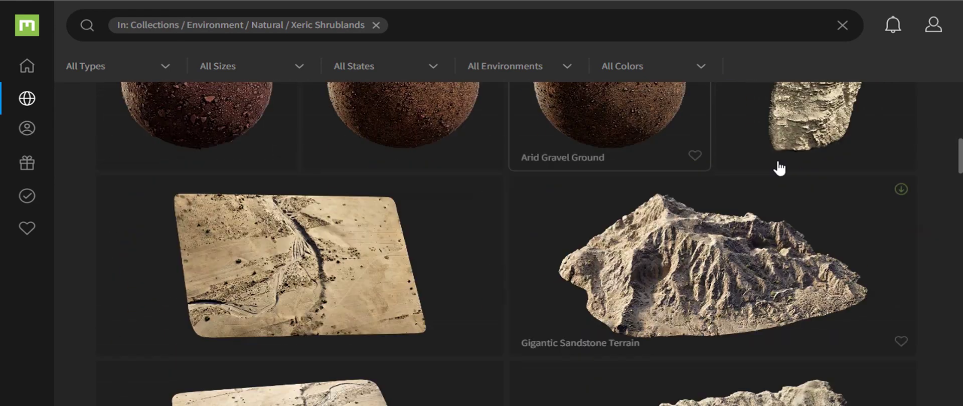
pyautogui.scroll(-2, 469, 305)
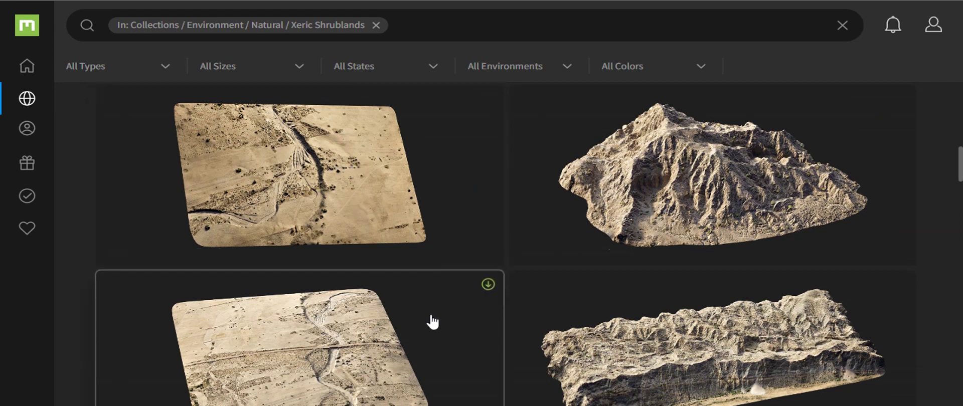
pyautogui.scroll(-5, 637, 273)
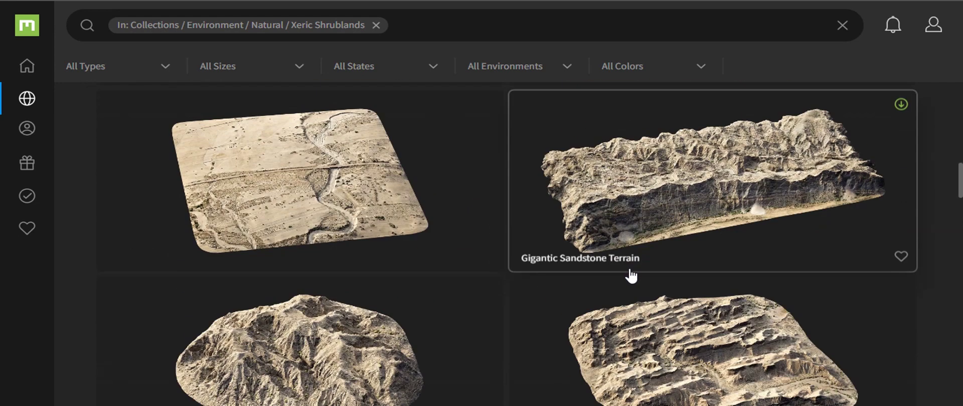
pyautogui.scroll(-15, 569, 311)
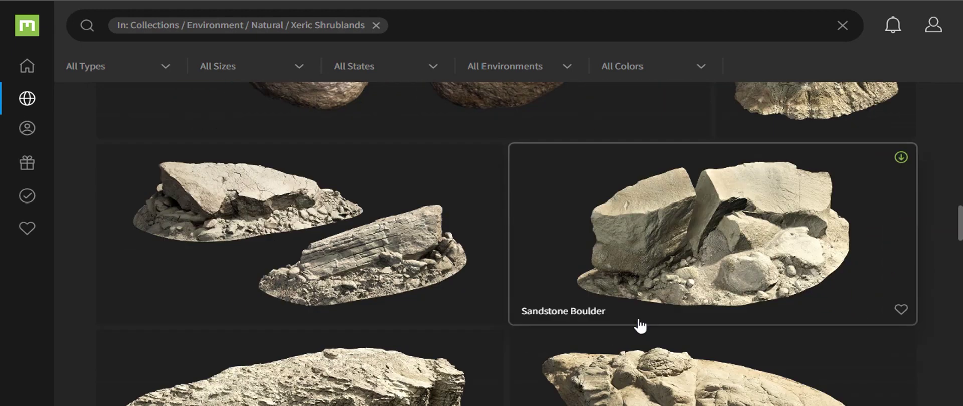
pyautogui.scroll(-15, 415, 280)
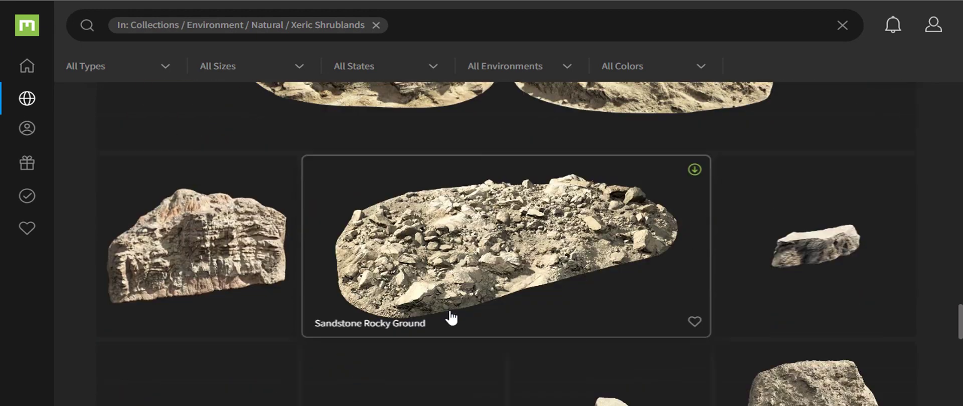
pyautogui.scroll(-8, 672, 329)
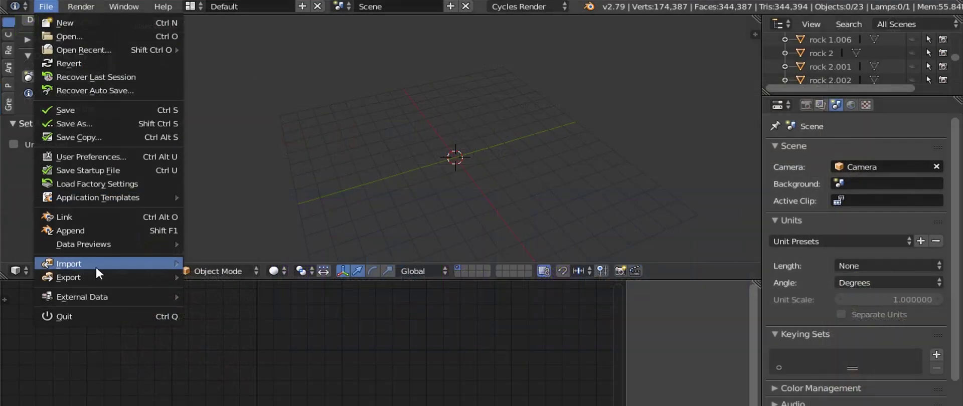
# In Blender, import the FBX model vmhjbdx_LOD0.fbx from the rock cliff 2 folder
pyautogui.moveTo(95, 266)
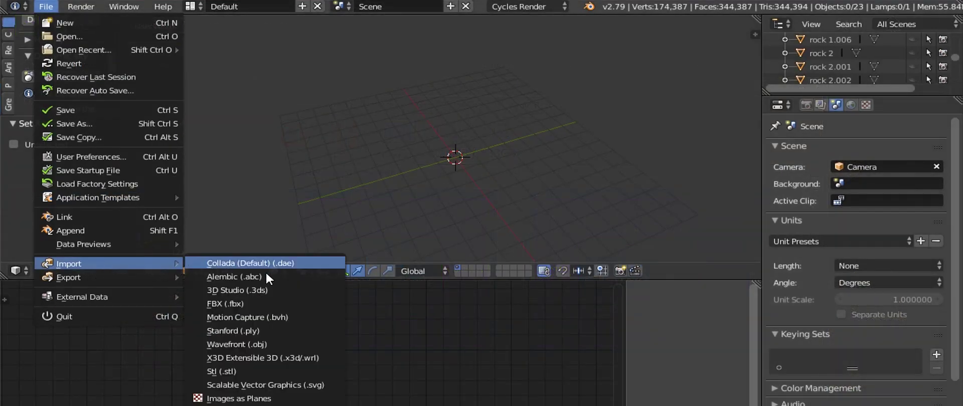
pyautogui.click(225, 301)
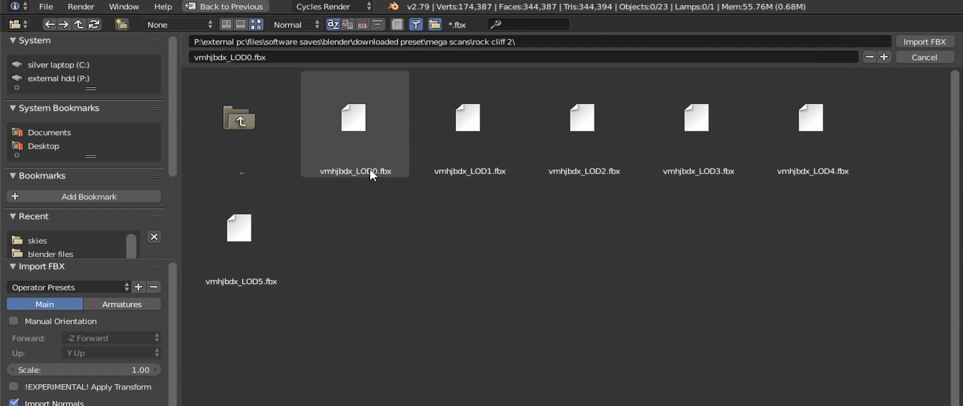
pyautogui.click(381, 156)
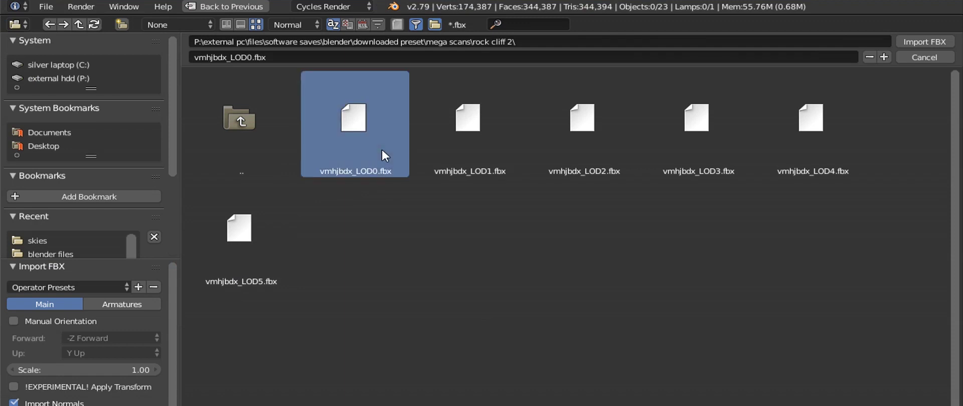
pyautogui.doubleClick(381, 148)
pyautogui.scroll(-8, 509, 101)
pyautogui.scroll(10, 510, 99)
# Add a Principled BSDF shader to the imported rock's material and connect it to the material output
pyautogui.rightClick(512, 102)
pyautogui.hotkey('shift', 'a')
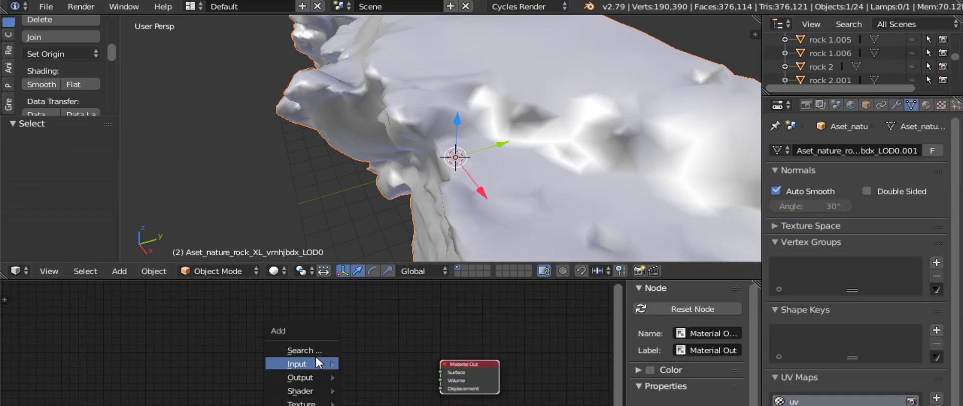
pyautogui.click(305, 350)
pyautogui.write('pri')
pyautogui.press('Return')
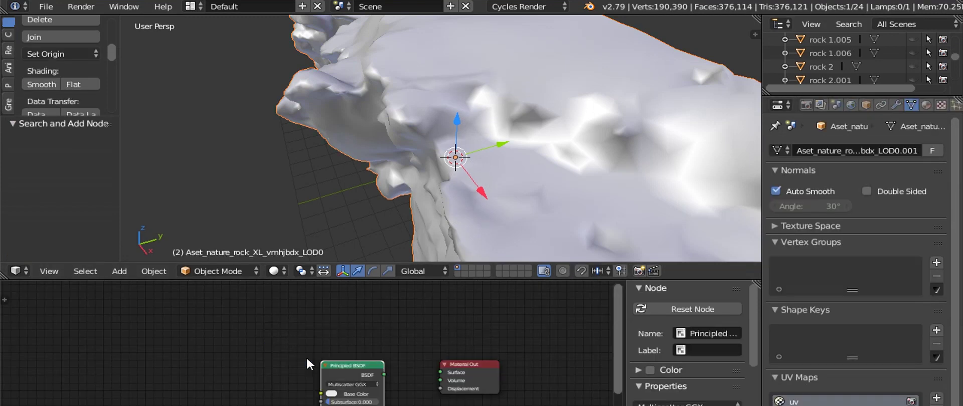
pyautogui.click(306, 358)
pyautogui.keyDown('ctrl'); pyautogui.keyDown('shift'); pyautogui.click(344, 366); pyautogui.keyUp('shift'); pyautogui.keyUp('ctrl')
# Run Principled Texture Setup with the rock cliff 2 albedo, displacement, normal and roughness maps
pyautogui.hotkey('ctrl', 'shift', 't')
pyautogui.doubleClick(101, 241)
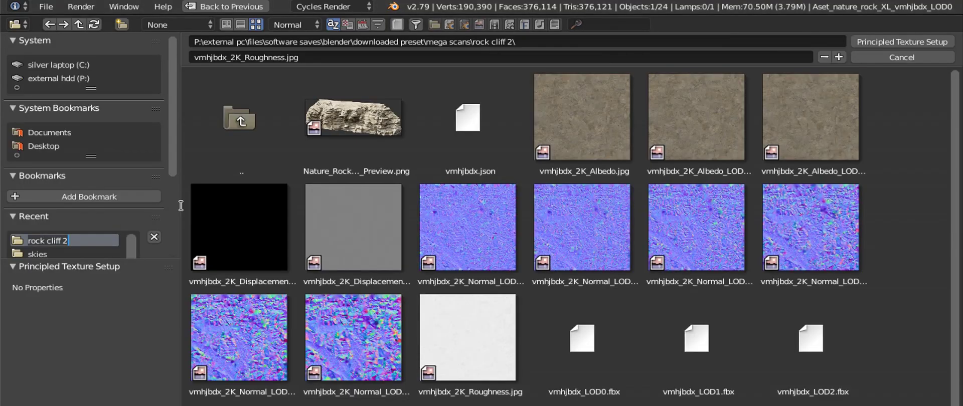
pyautogui.click(587, 135)
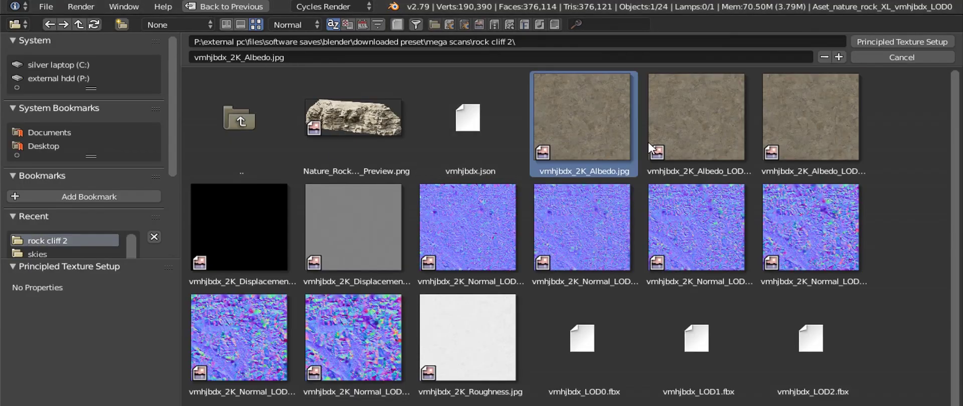
pyautogui.keyDown('shift'); pyautogui.click(352, 228); pyautogui.keyUp('shift')
pyautogui.keyDown('shift'); pyautogui.click(454, 218); pyautogui.keyUp('shift')
pyautogui.keyDown('shift'); pyautogui.click(278, 234); pyautogui.keyUp('shift')
pyautogui.keyDown('shift'); pyautogui.click(472, 331); pyautogui.keyUp('shift')
pyautogui.click(875, 41)
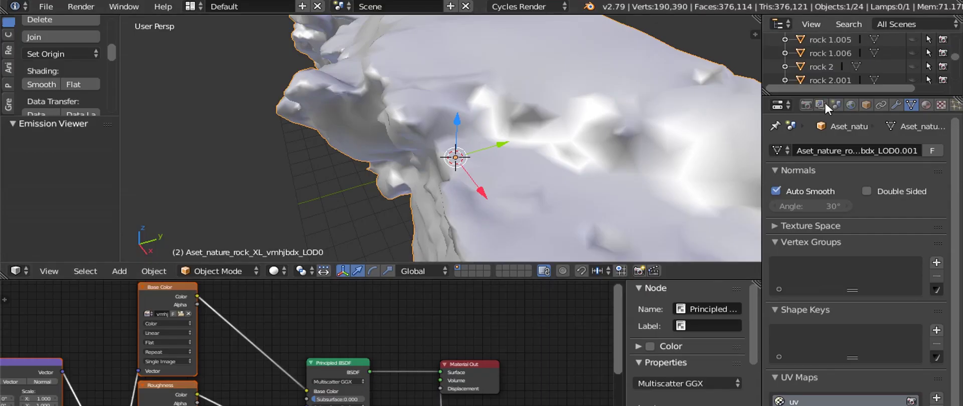
# Scale the rock cliff by 0.3 and rotate it 20° about the global X axis
pyautogui.hotkey('shift', 'f')
pyautogui.press('a')
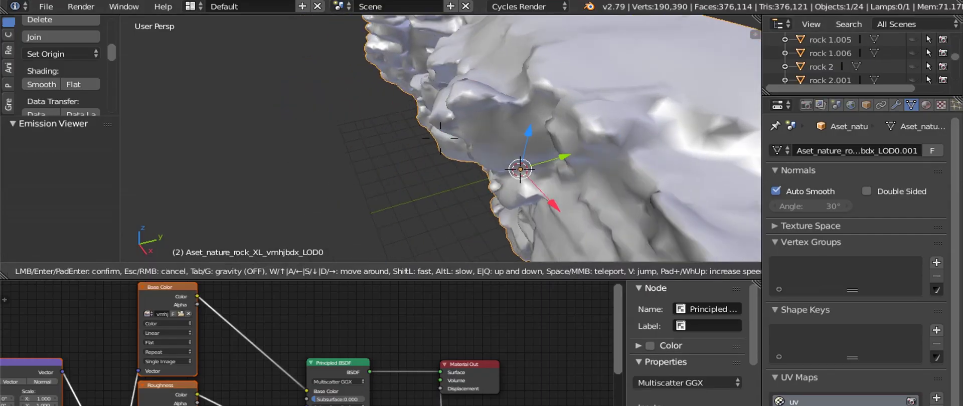
pyautogui.press('s')
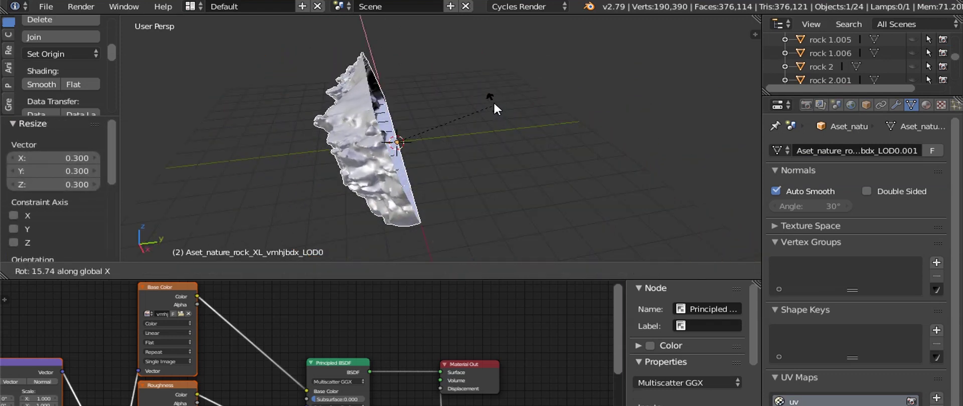
pyautogui.write('20')
pyautogui.press('Return')
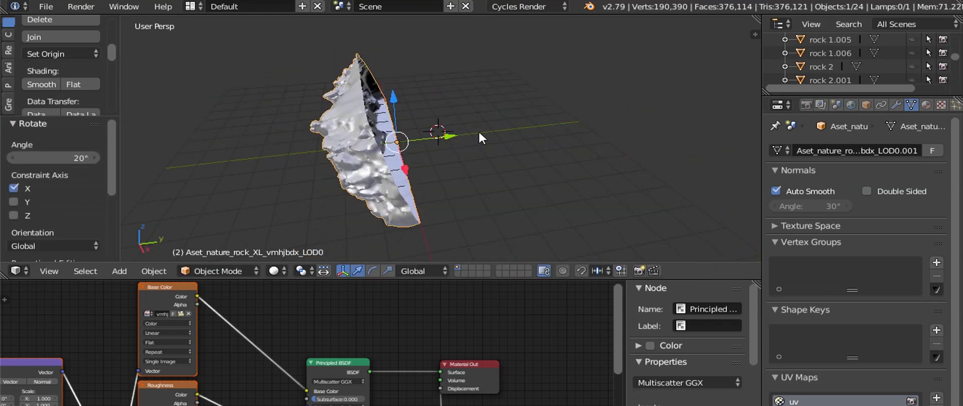
# Move the rock cliff about 2.99 units along the global Y axis
pyautogui.press('g')
pyautogui.press('y')
pyautogui.click(530, 130)
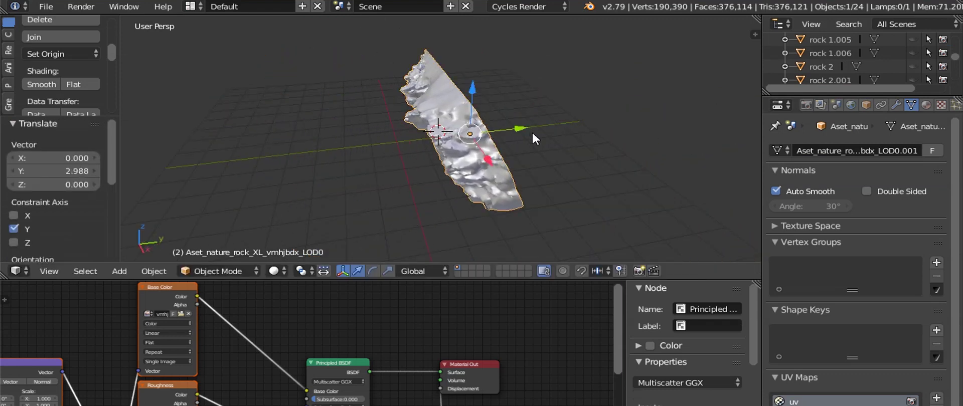
# Create a linked duplicate of the rock cliff offset about -3.43 units along Y
pyautogui.hotkey('shift', 'd')
pyautogui.press('x')
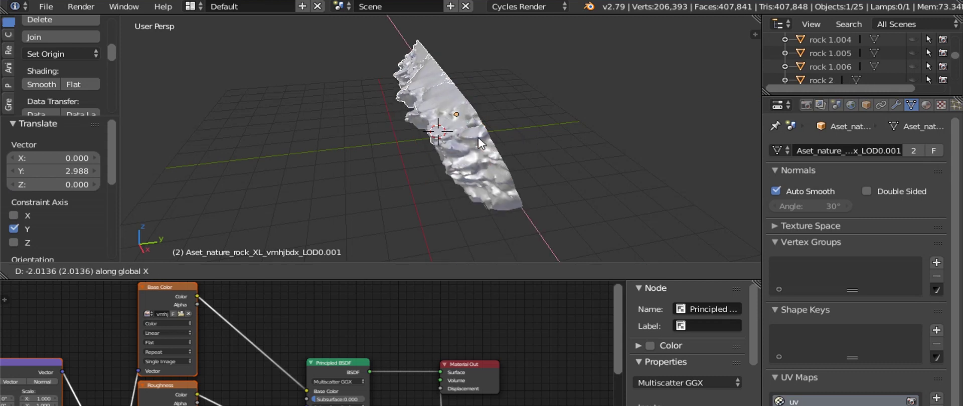
pyautogui.press('y')
pyautogui.click(450, 143)
# Rotate the duplicated cliff 180° about the global Z axis
pyautogui.write('rz')
pyautogui.write('1')
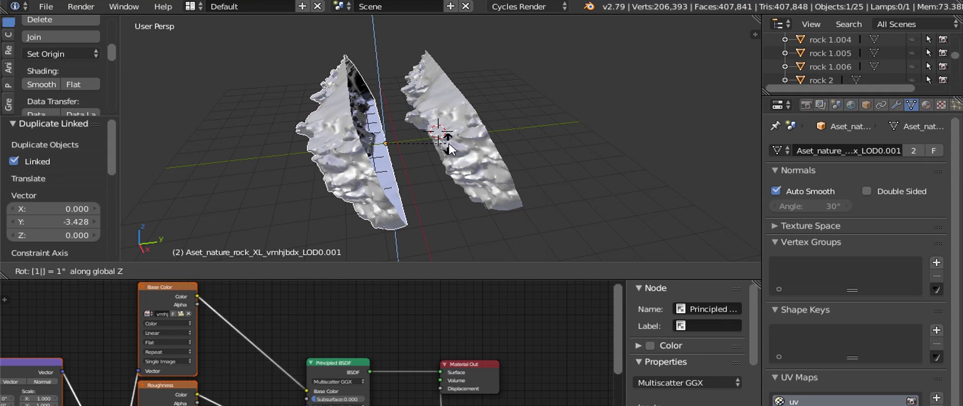
pyautogui.write('80')
pyautogui.press('Return')
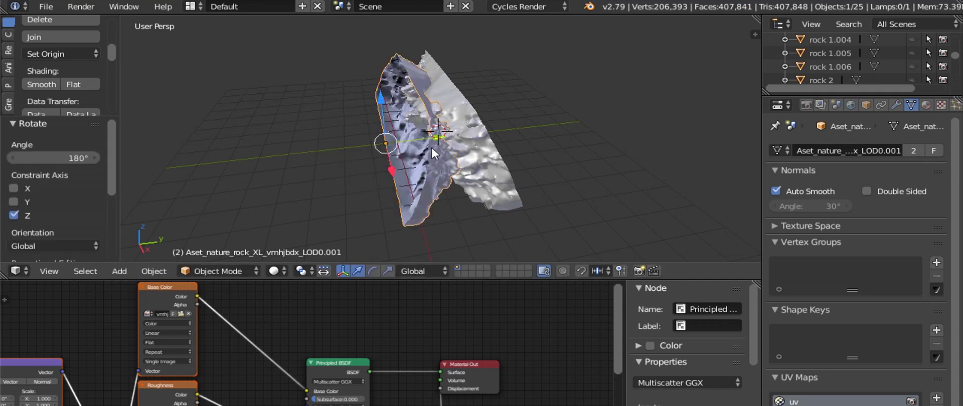
# Move the duplicated cliff about -2.3 units along Y, and shift it vertically along Z
pyautogui.press('g')
pyautogui.press('y')
pyautogui.click(333, 131)
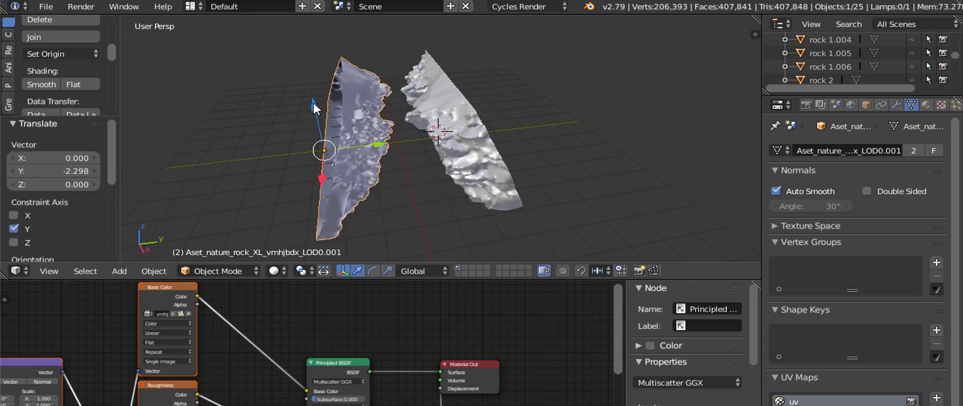
pyautogui.press('g')
pyautogui.press('z')
pyautogui.click(309, 77)
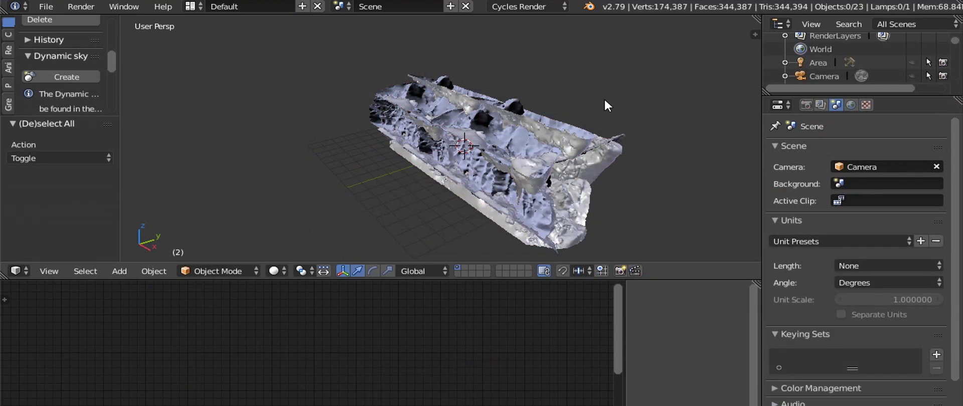
# Inspect the assembled rock cave from its outer sides and from inside the passage
pyautogui.hotkey('shift', 'f')
pyautogui.press('w')
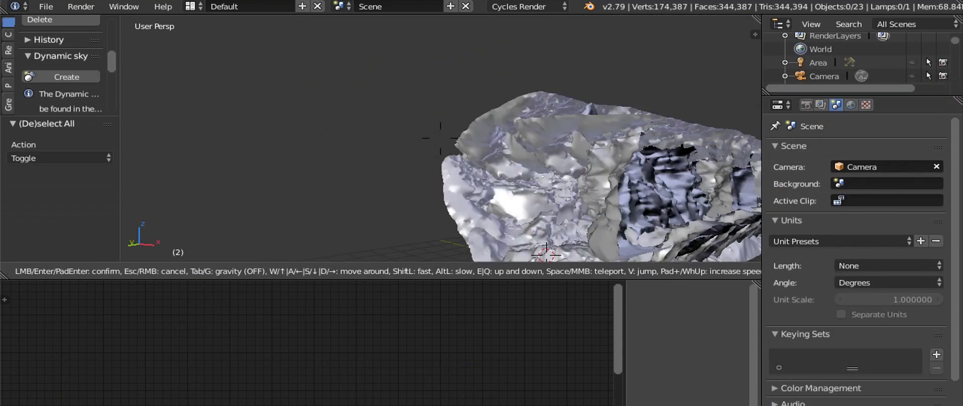
pyautogui.press('a')
pyautogui.click(440, 138)
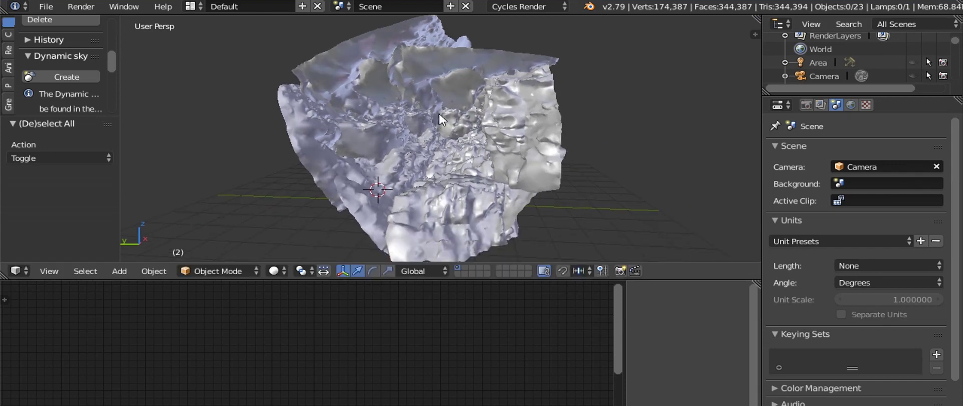
pyautogui.hotkey('shift', 'f')
pyautogui.press('s')
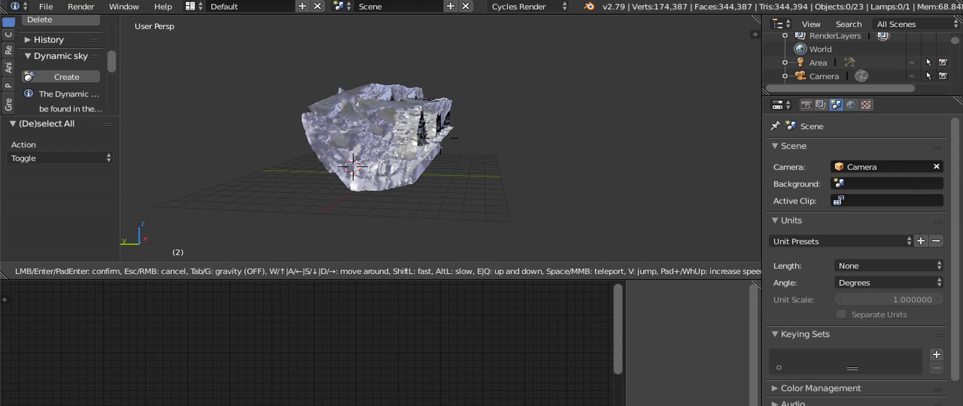
pyautogui.press('a')
pyautogui.press('a')
pyautogui.press('w')
pyautogui.press('a')
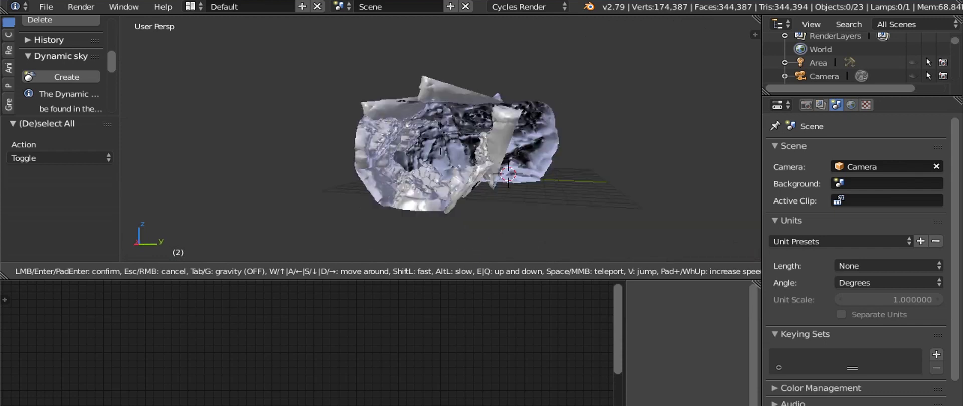
pyautogui.press('w')
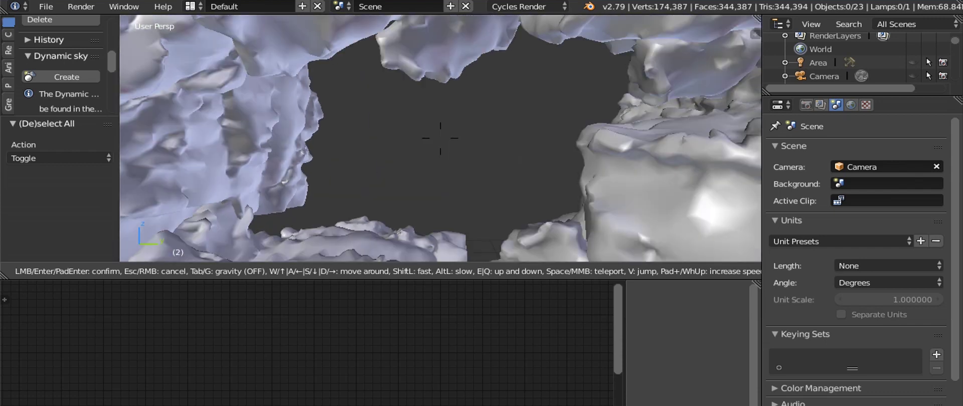
pyautogui.press('w')
pyautogui.click(446, 142)
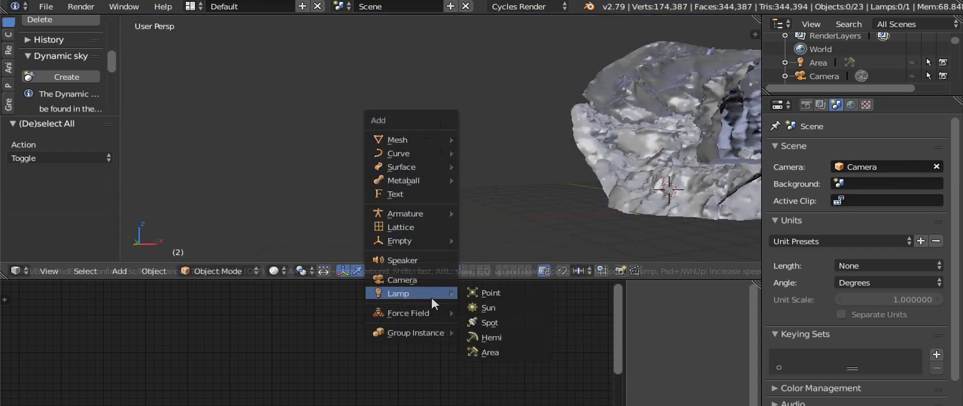
# Add an area lamp outside the cave, rotated -90° about Y and scaled by about 16.06
pyautogui.click(497, 351)
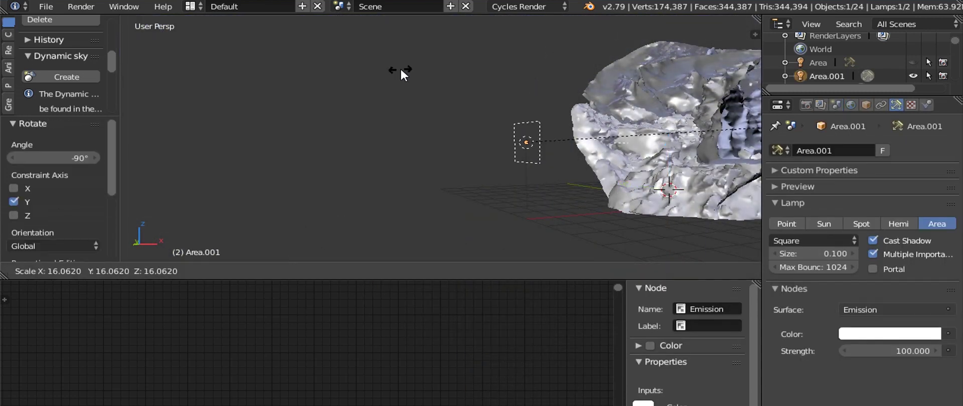
pyautogui.click(403, 68)
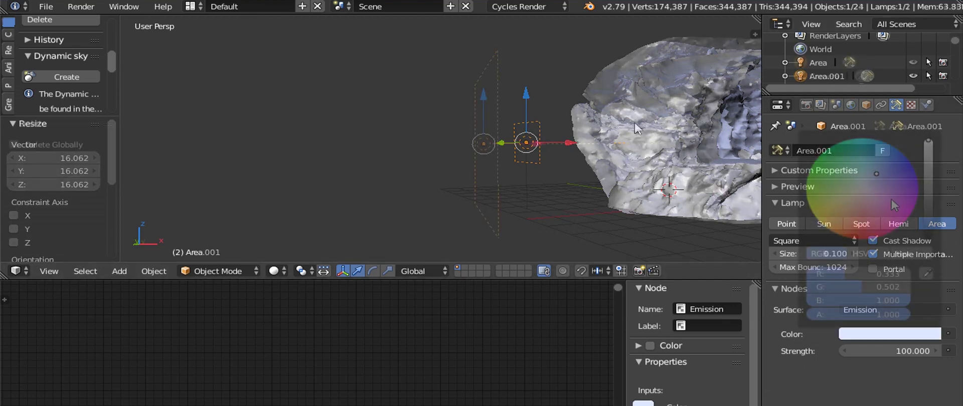
# Set the area lamp's emission color to blue with R 0.232, G 0.355 and B 1.000
pyautogui.moveTo(869, 177); pyautogui.dragTo(880, 174)
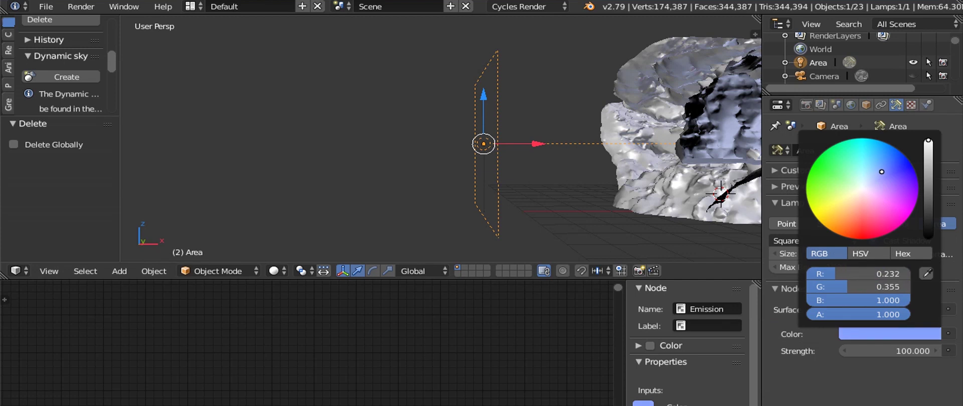
pyautogui.click(908, 254)
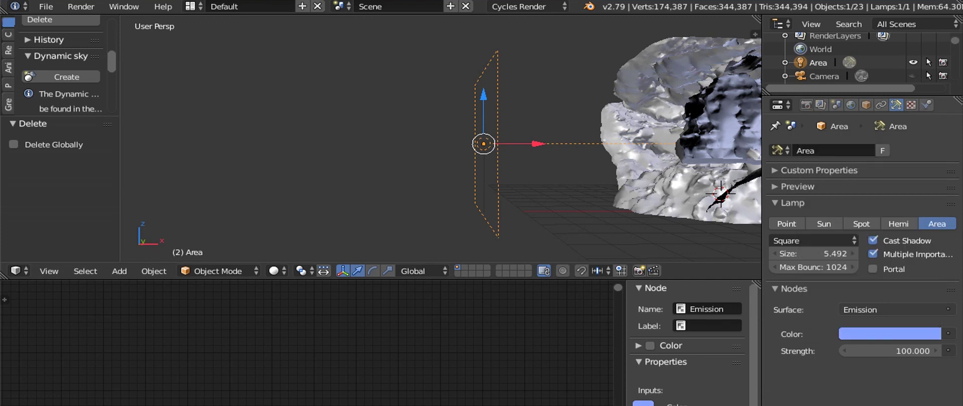
# Inspect the cave from the lamp's side, around its exterior and into the passage opening
pyautogui.hotkey('shift', 'f')
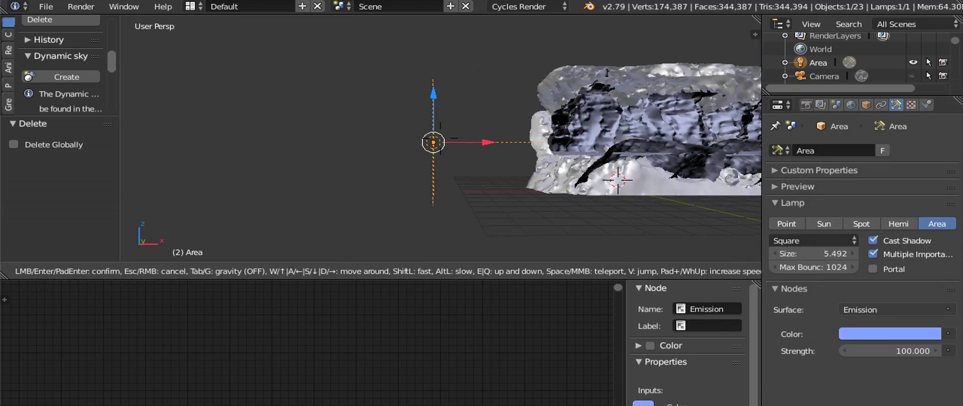
pyautogui.press('s')
pyautogui.press('d')
pyautogui.press('a')
pyautogui.press('w')
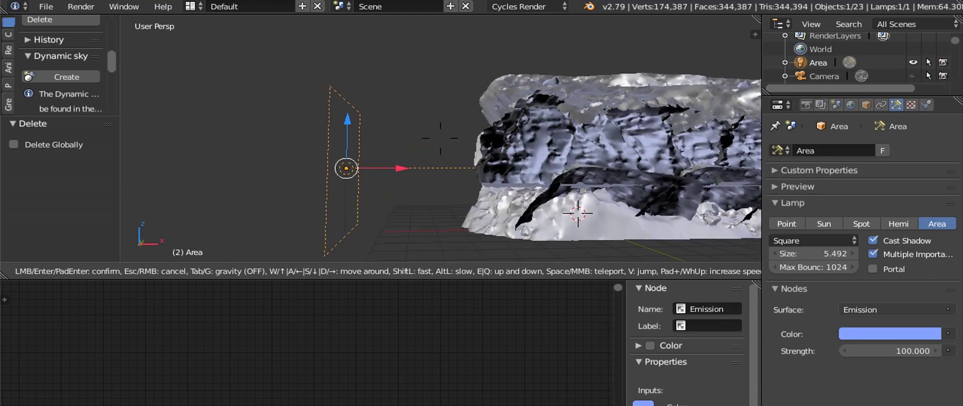
pyautogui.press('a')
pyautogui.press('w')
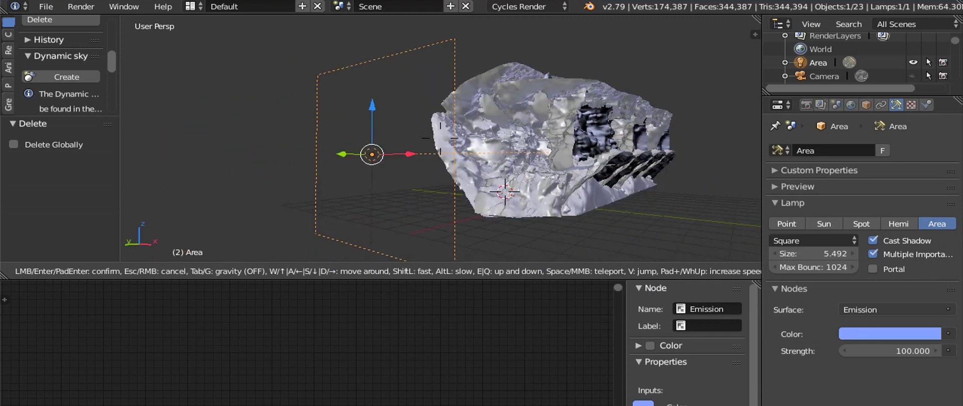
pyautogui.press('a')
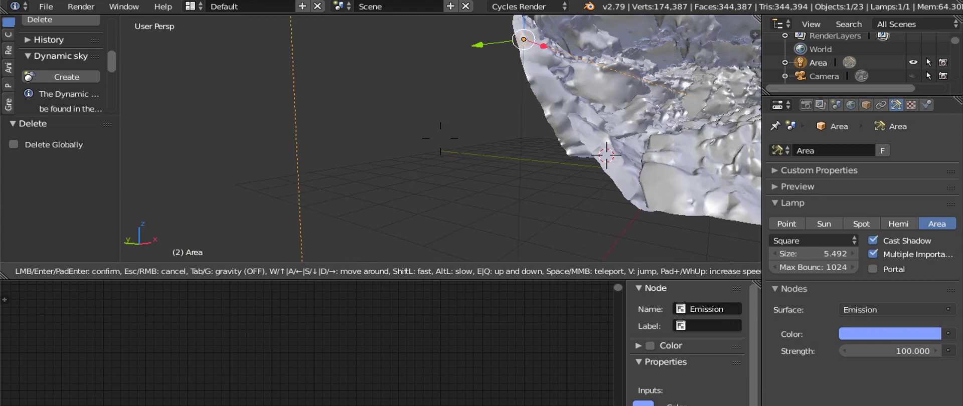
pyautogui.press('w')
pyautogui.press('e')
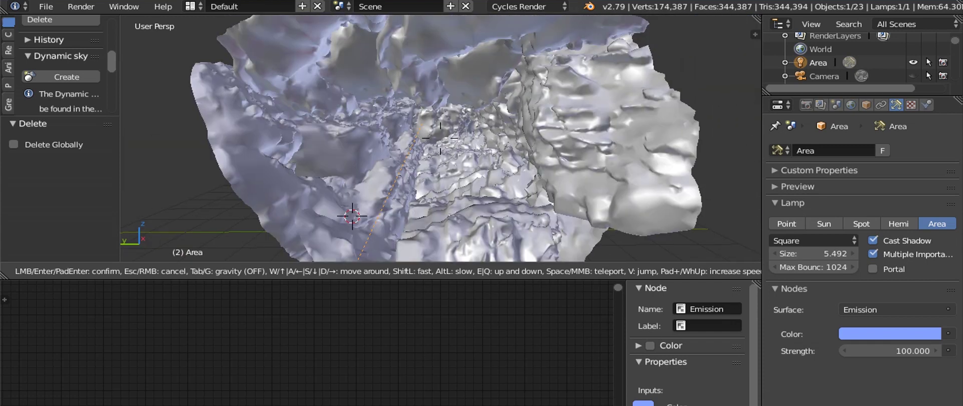
pyautogui.click(444, 156)
# Add a mesh plane for the cave's water surface and scale it
pyautogui.hotkey('shift', 'a')
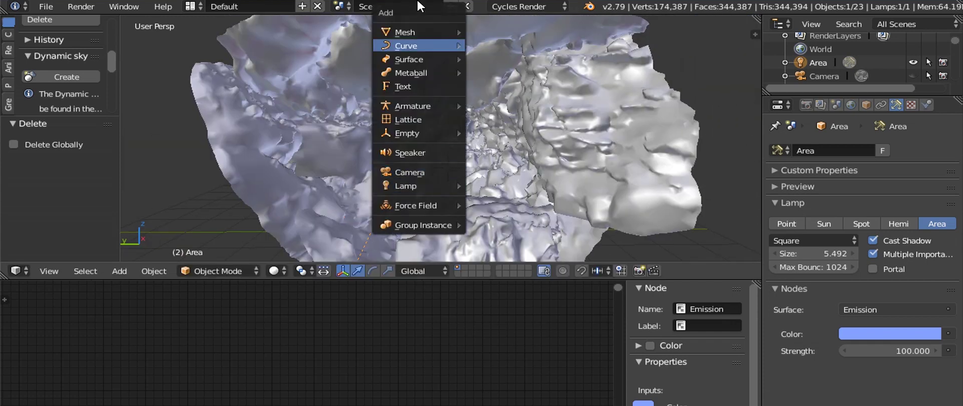
pyautogui.moveTo(418, 31)
pyautogui.click(507, 32)
pyautogui.press('s')
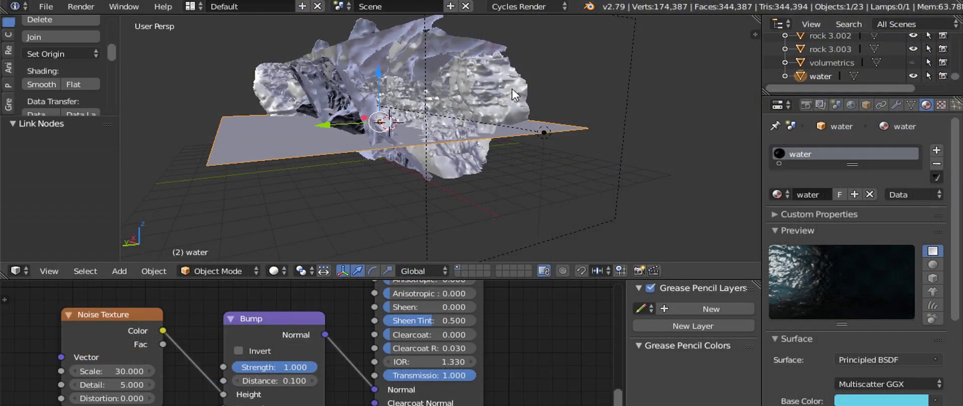
# Add a cube enclosing the cave, scale it by about 9.49, and open its object properties
pyautogui.hotkey('shift', 'a')
pyautogui.moveTo(512, 86)
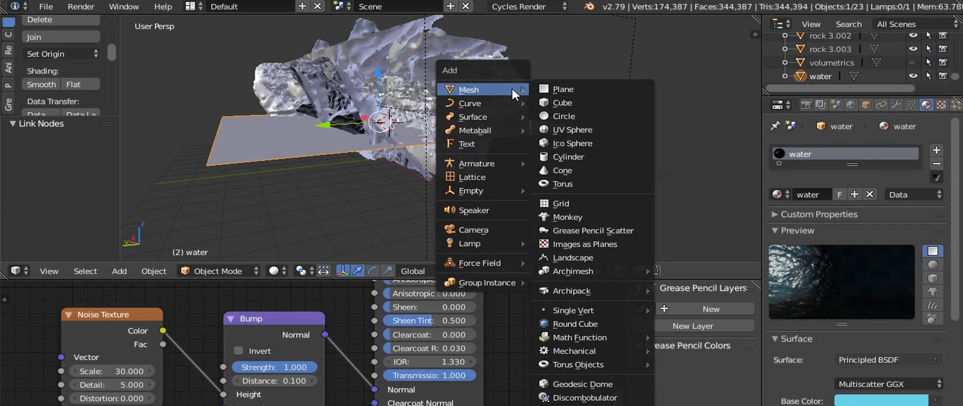
pyautogui.click(577, 102)
pyautogui.scroll(-6, 578, 103)
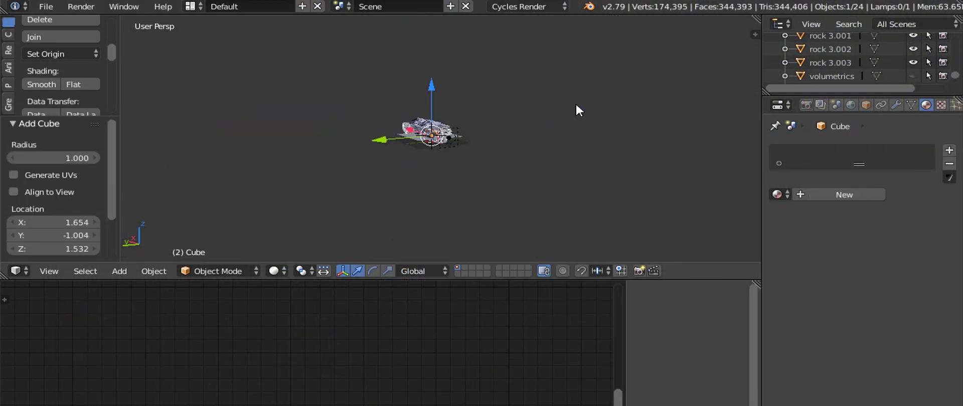
pyautogui.press('s')
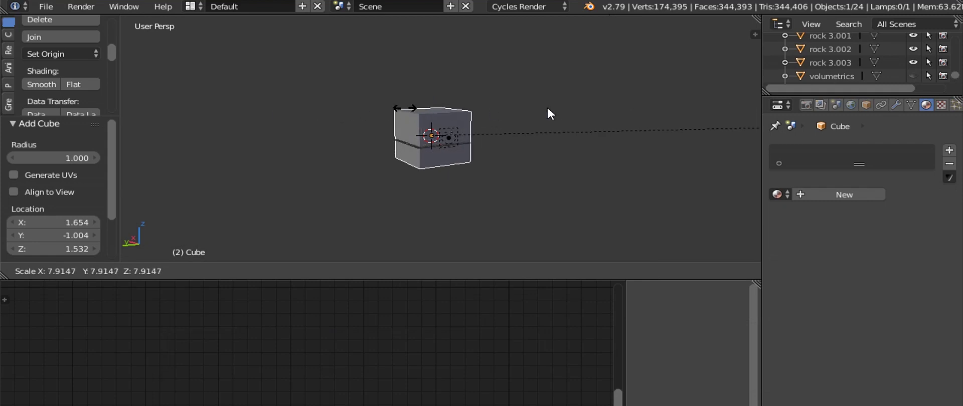
pyautogui.click(565, 108)
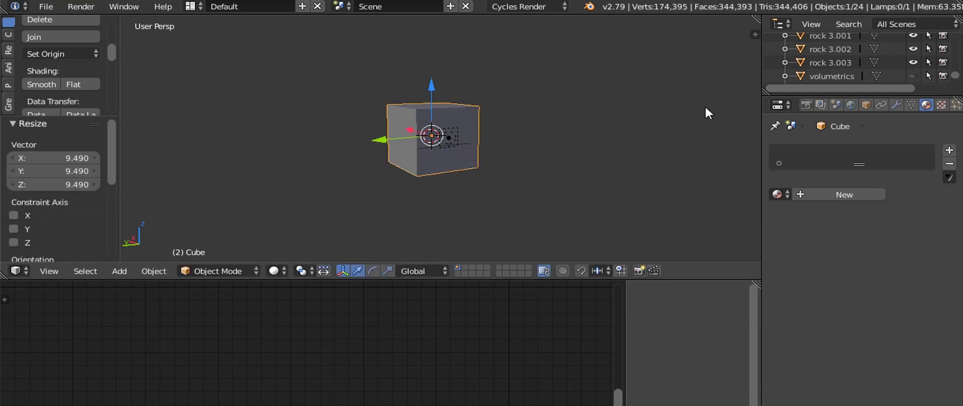
pyautogui.click(866, 107)
pyautogui.click(793, 405)
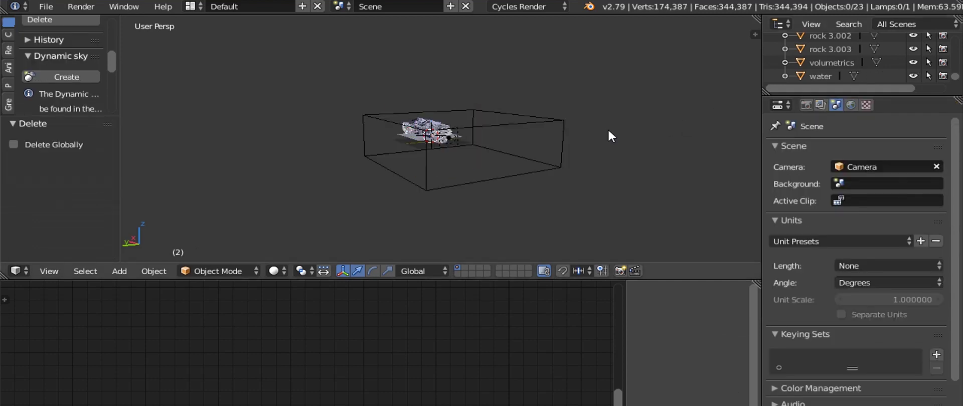
# Select the wireframe volumetrics box that encloses the cave
pyautogui.hotkey('shift', 'f')
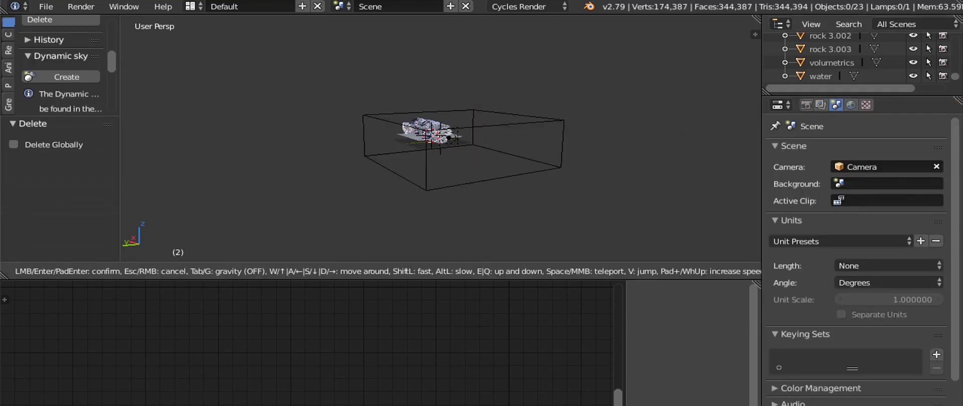
pyautogui.click(441, 137)
pyautogui.rightClick(470, 133)
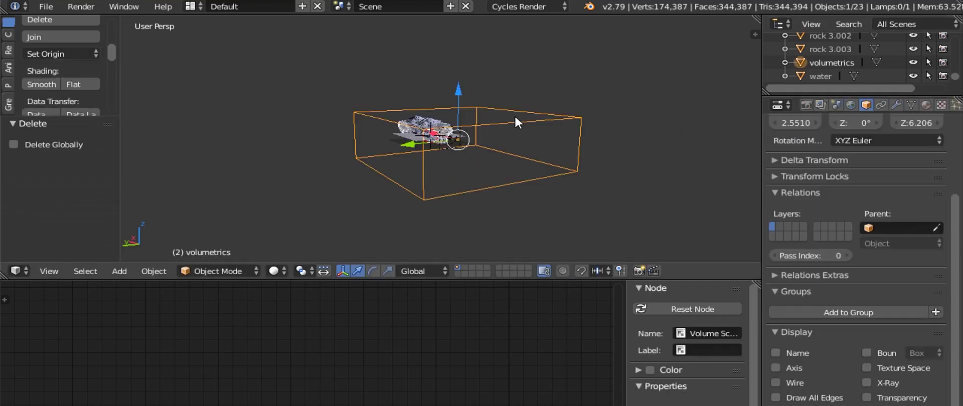
# Try adding a new camera at the centered 3D cursor
pyautogui.hotkey('shift', 'f')
pyautogui.press('w')
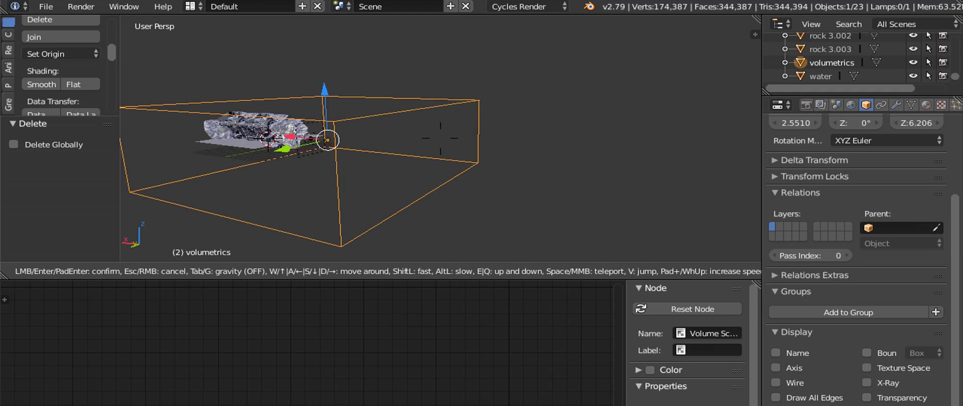
pyautogui.hotkey('shift', 'a')
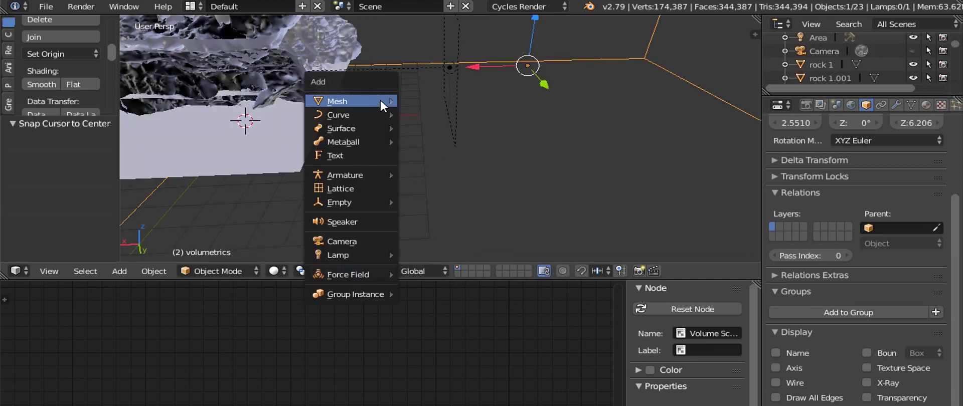
pyautogui.click(364, 242)
pyautogui.press('Delete')
# View the cave interior through the scene camera
pyautogui.press('KP_0')
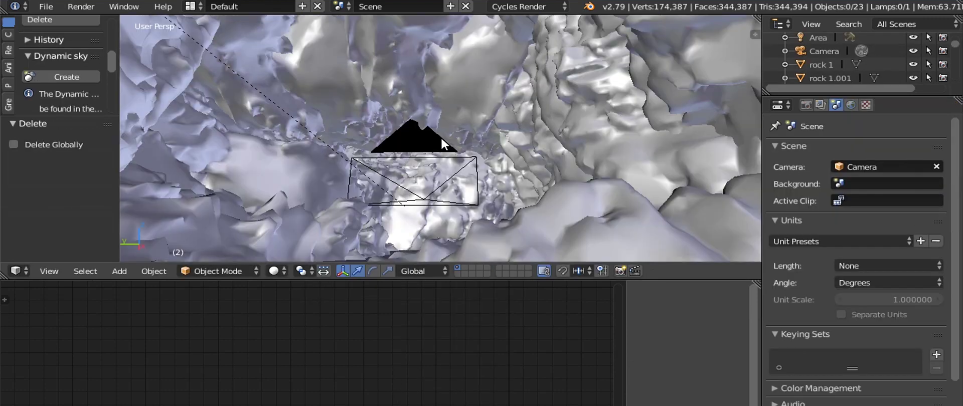
pyautogui.scroll(3, 442, 140)
pyautogui.scroll(-3, 442, 141)
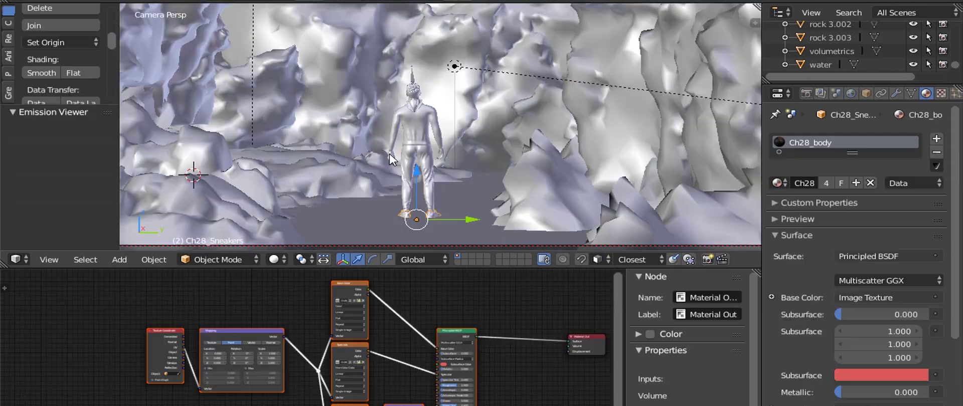
# Select the character's body and hair meshes to inspect their materials, and examine the figure up close
pyautogui.rightClick(390, 155)
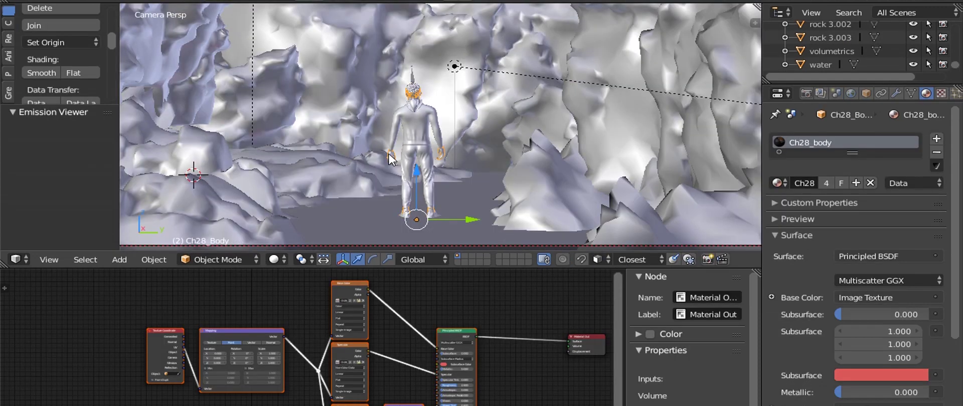
pyautogui.rightClick(410, 91)
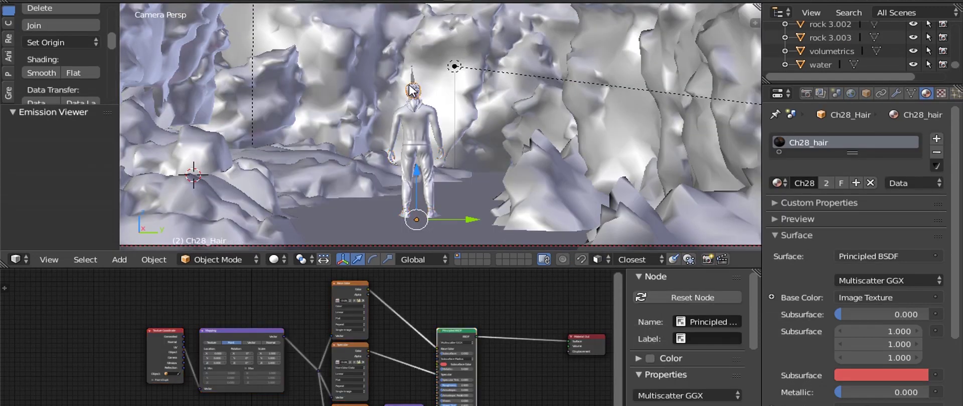
pyautogui.scroll(4, 413, 119)
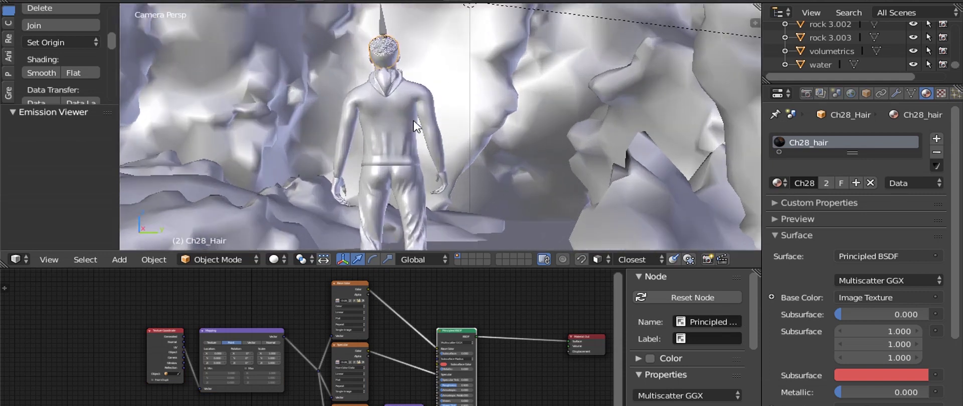
# Preview the camera view of the cave and character in rendered shading, and return to solid shading
pyautogui.hotkey('shift', 'z')
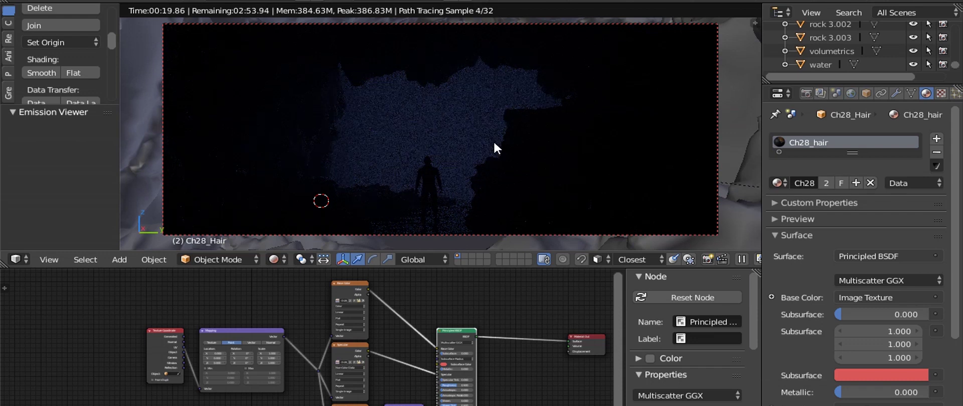
pyautogui.hotkey('shift', 'z')
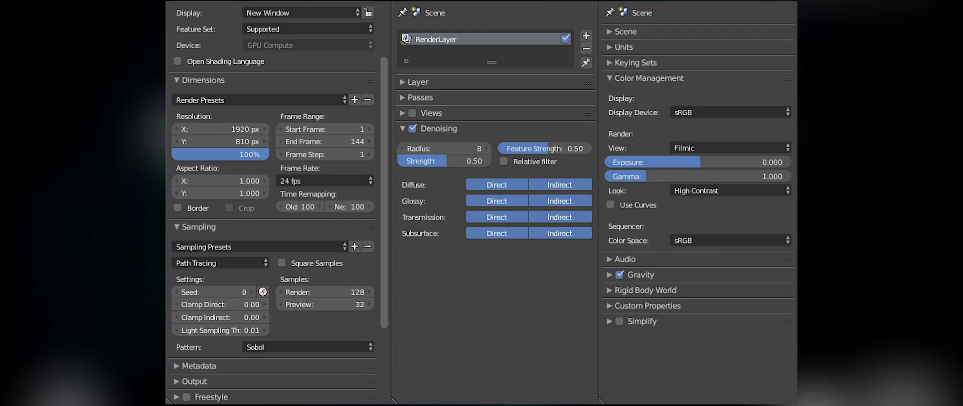